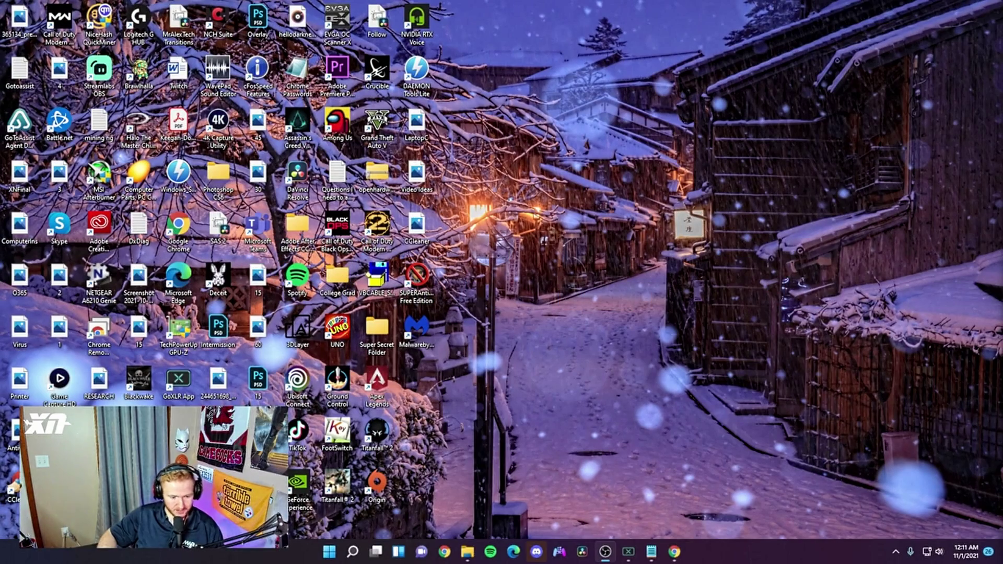
# Search Windows for 'event viewer' and launch the Event Viewer app from the results.
pyautogui.click(353, 552)
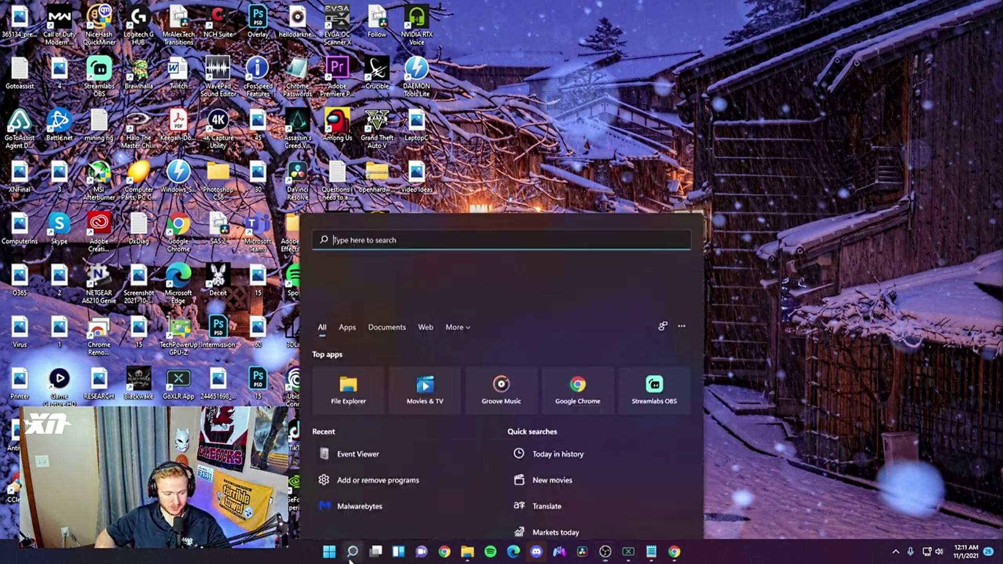
pyautogui.write('eve')
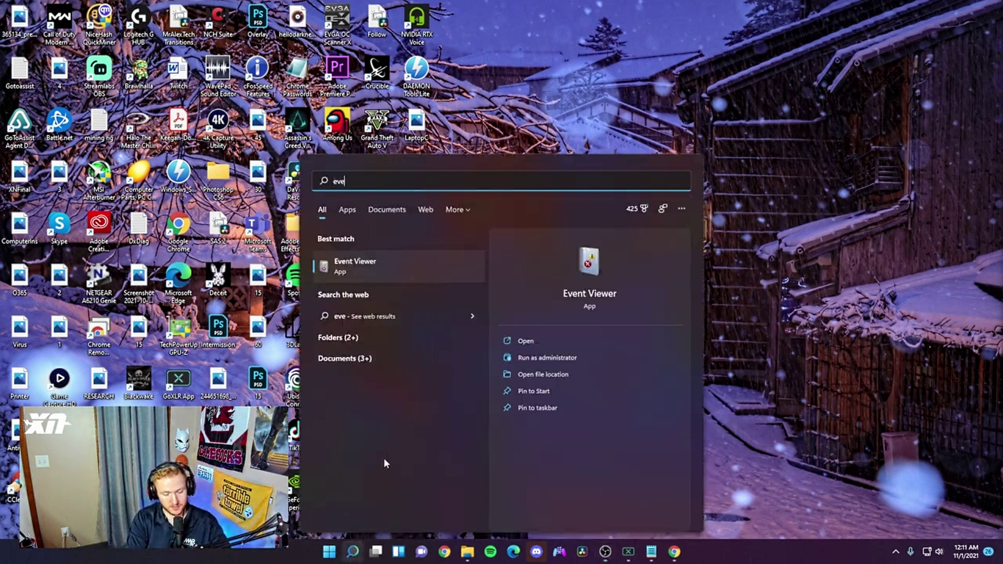
pyautogui.write('nt view')
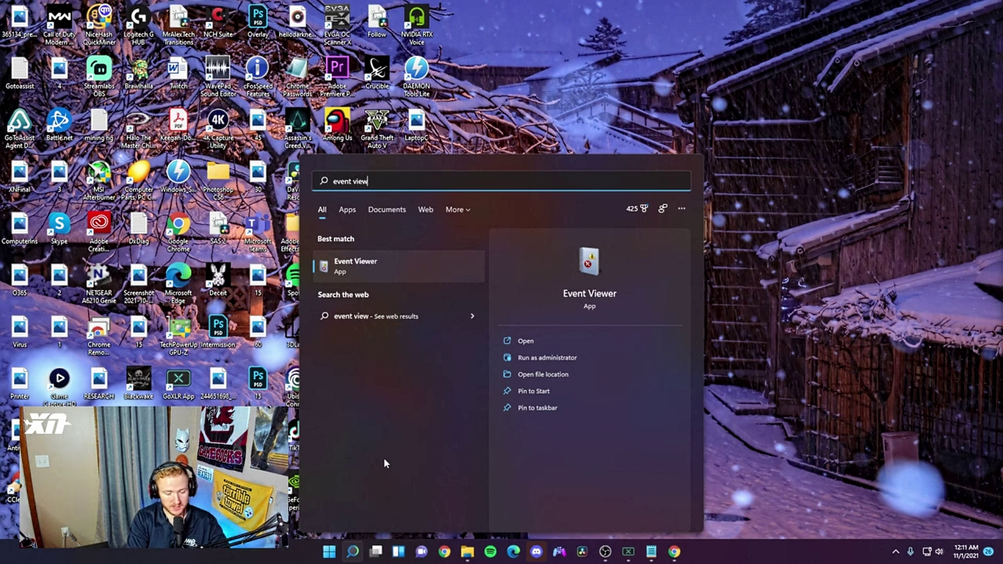
pyautogui.write('er')
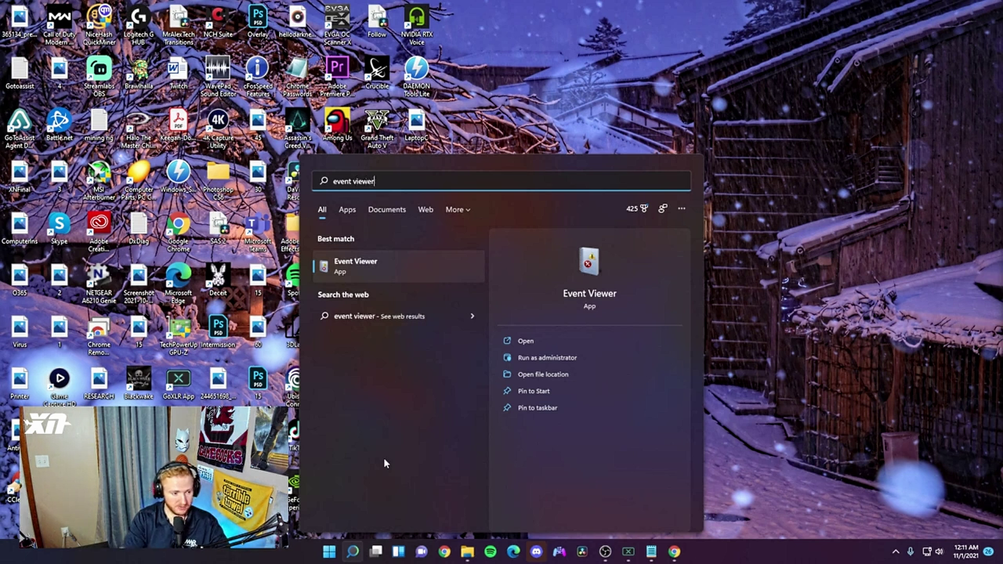
pyautogui.click(374, 268)
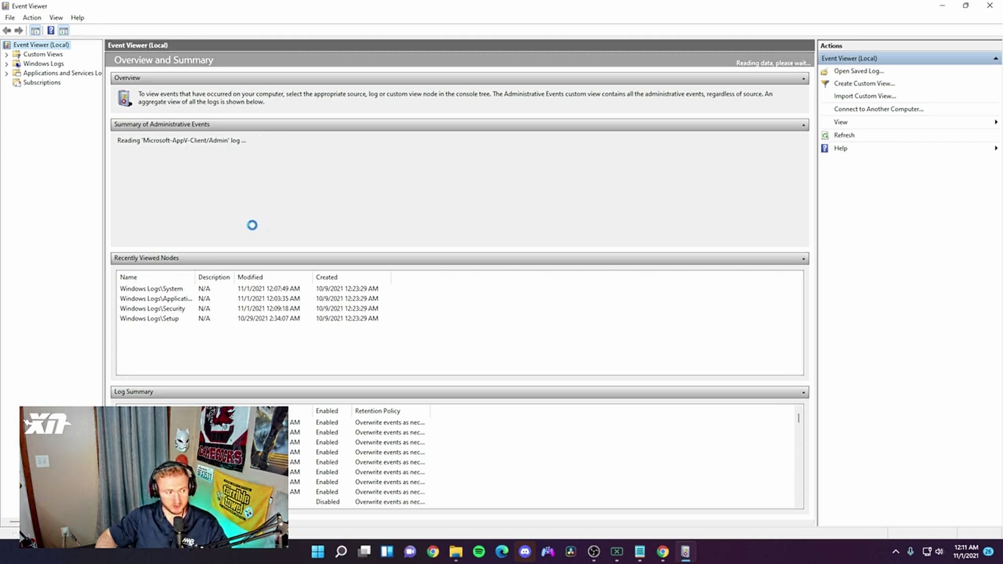
# Expand Windows Logs and open the System log, listing its 2,486 events.
pyautogui.click(6, 64)
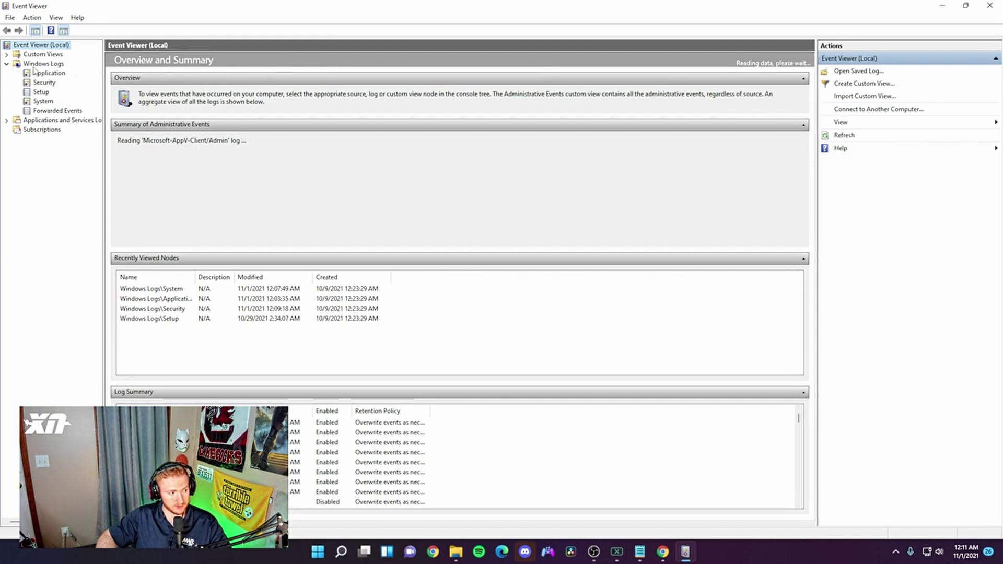
pyautogui.click(43, 102)
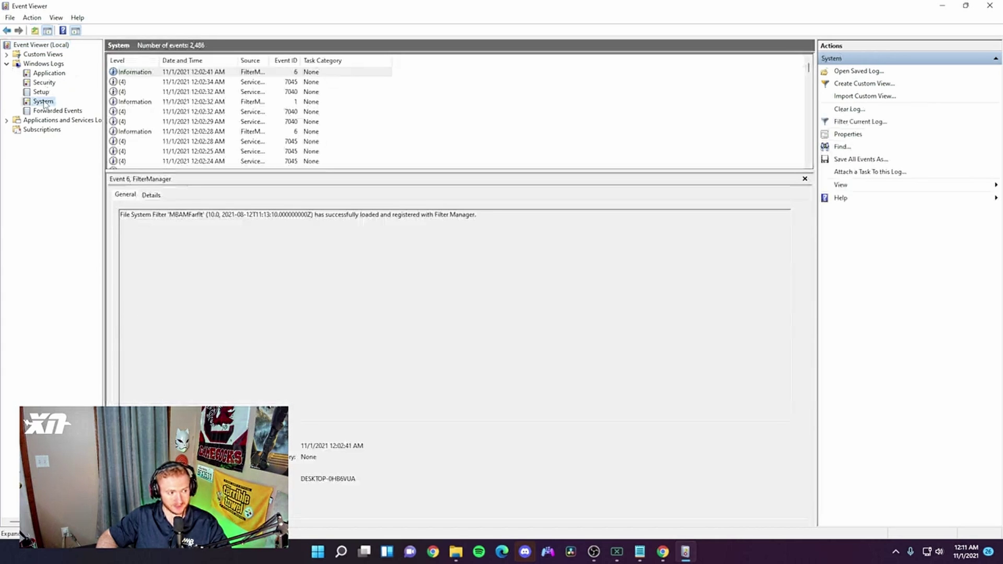
pyautogui.scroll(-5, 193, 109)
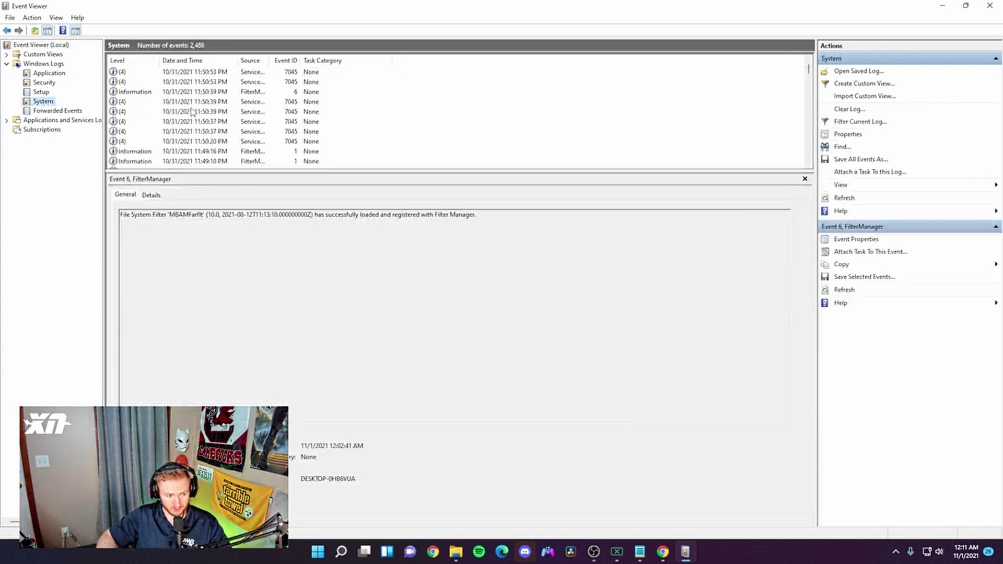
pyautogui.scroll(5, 191, 115)
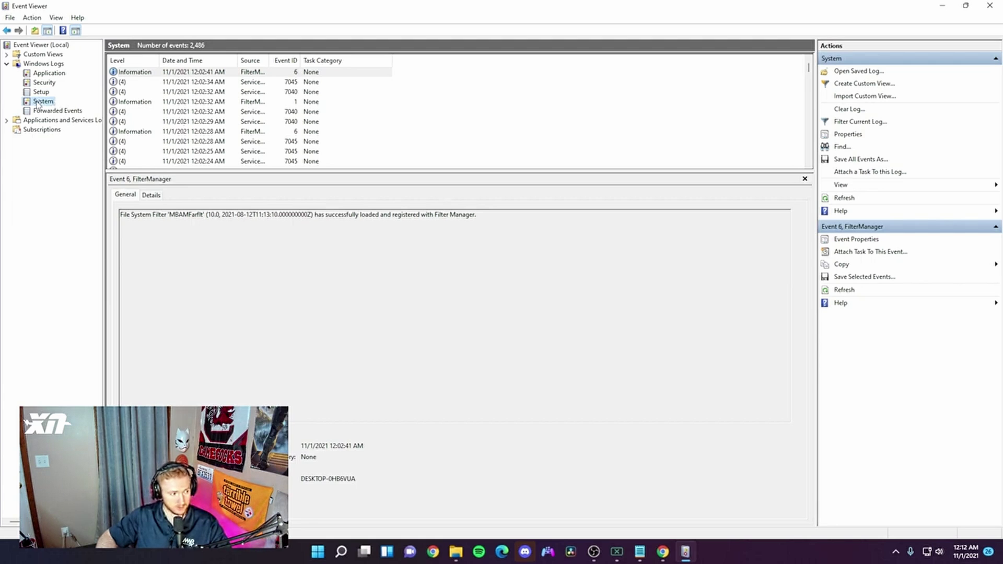
# Filter the System log to Critical and Error levels, Logged: Any time, leaving 41 events.
pyautogui.rightClick(37, 103)
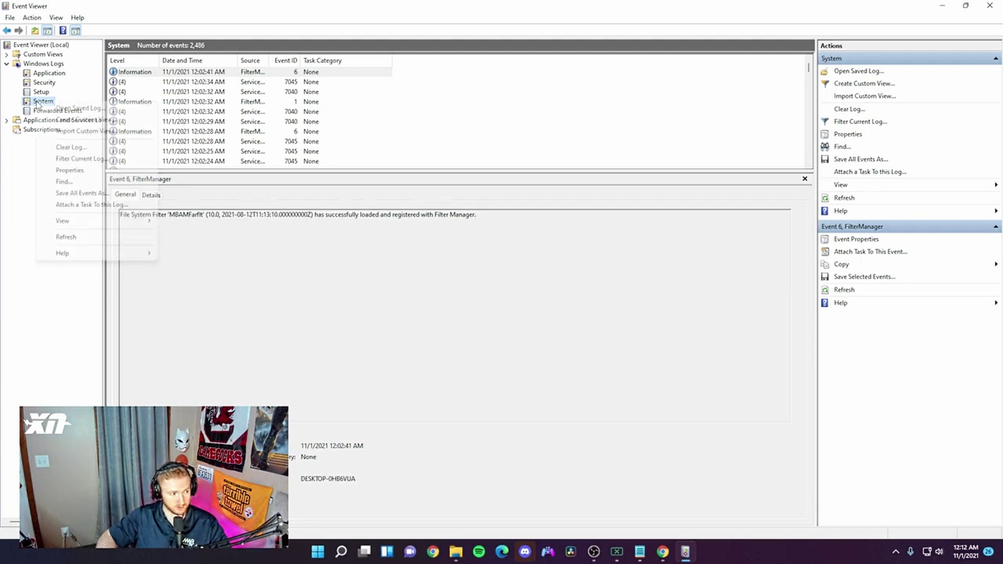
pyautogui.click(73, 159)
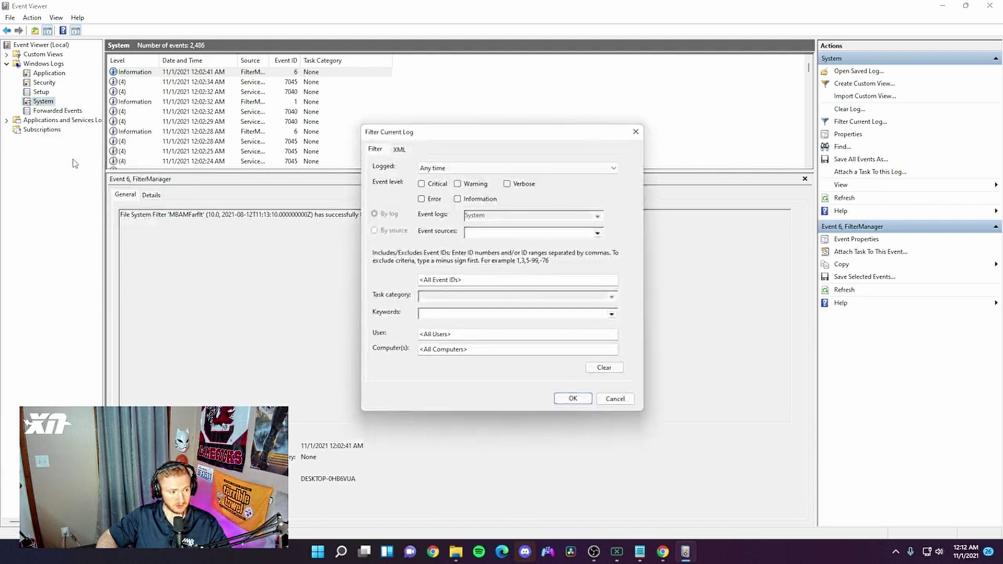
pyautogui.click(480, 169)
pyautogui.click(479, 177)
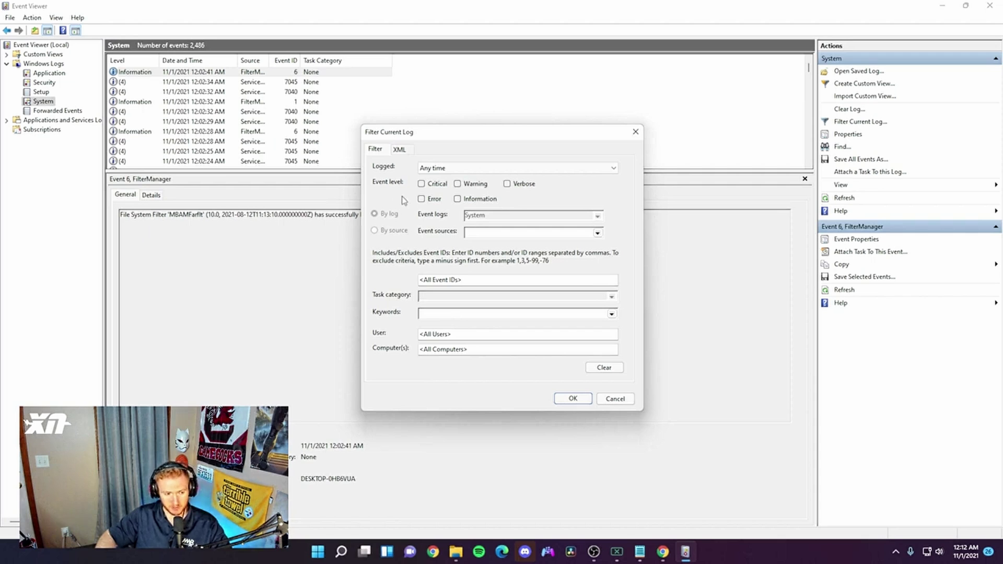
pyautogui.click(423, 184)
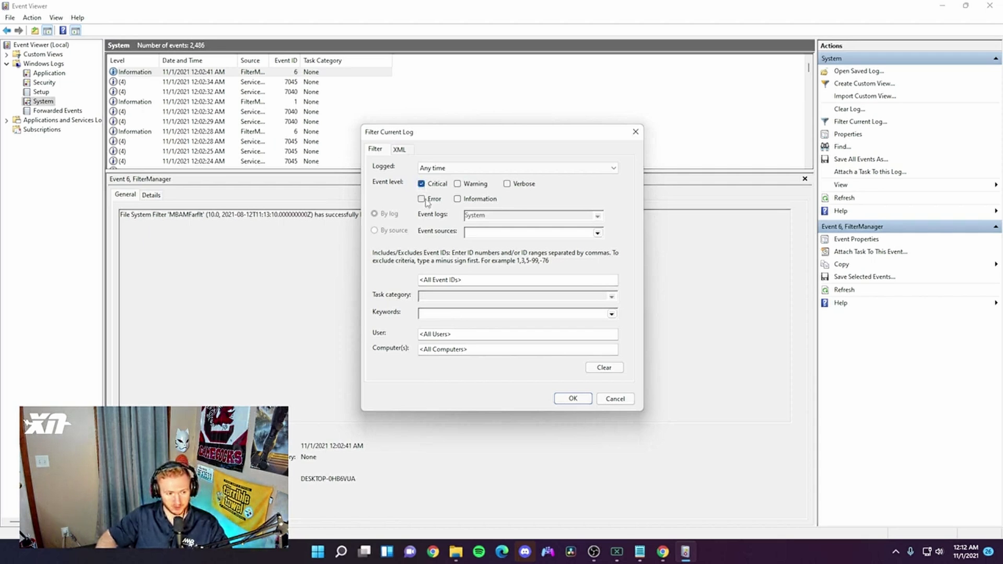
pyautogui.click(421, 199)
pyautogui.click(460, 171)
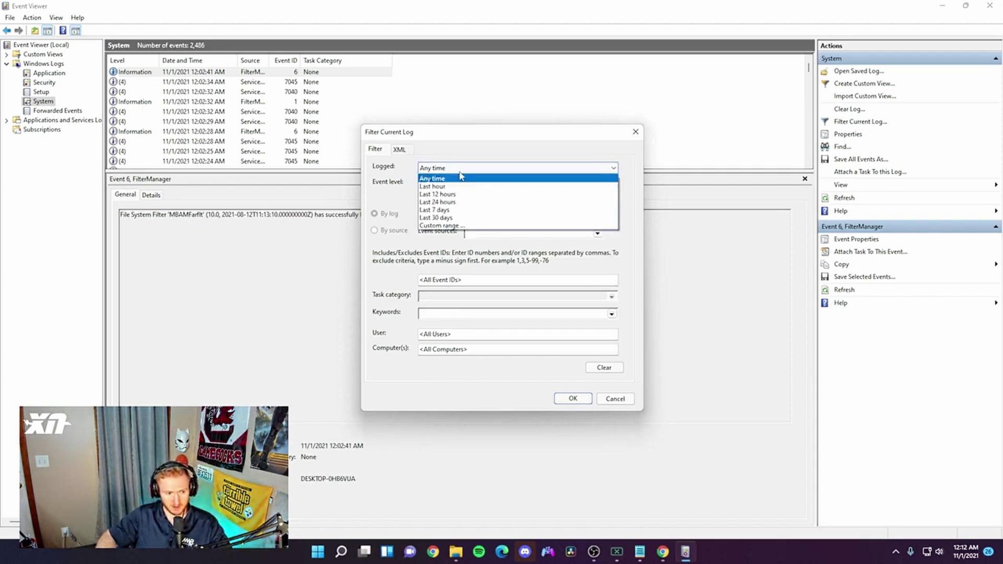
pyautogui.click(460, 200)
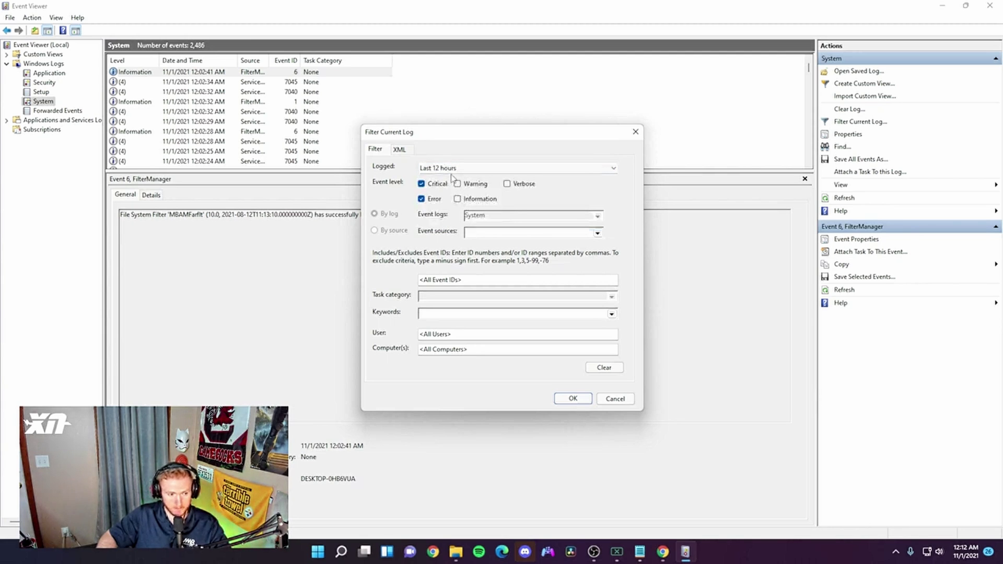
pyautogui.click(449, 171)
pyautogui.click(449, 179)
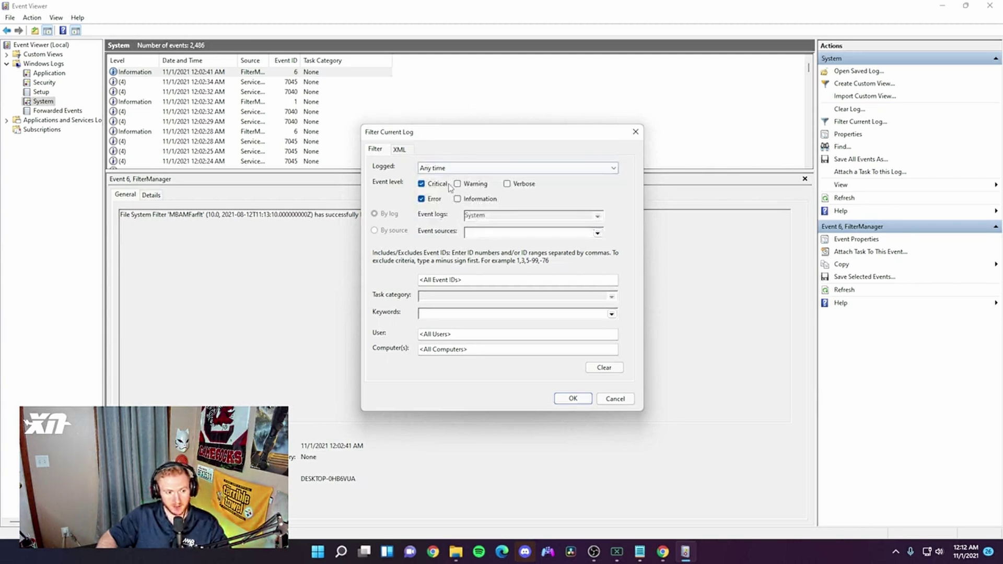
pyautogui.click(582, 399)
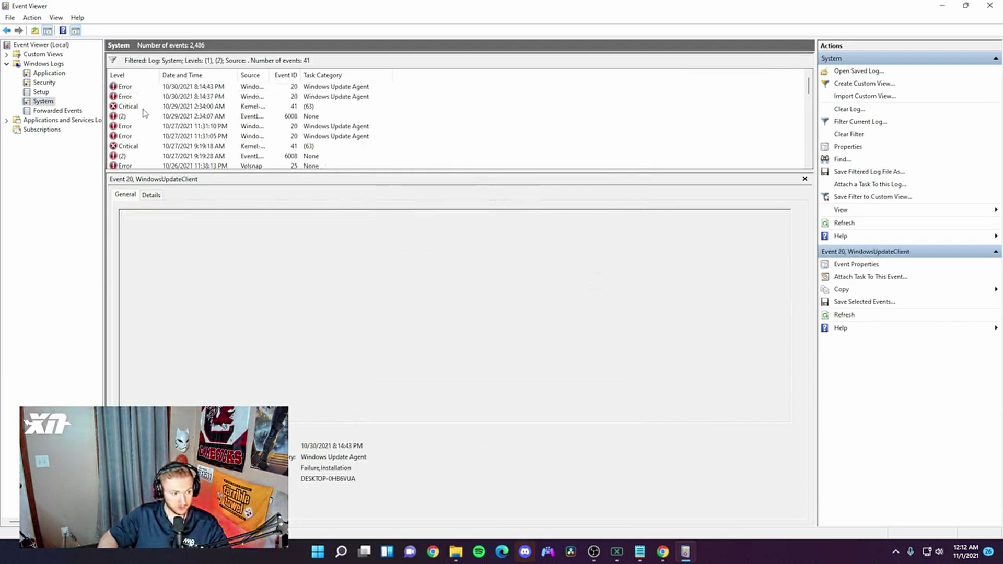
# Read the Critical Kernel-Power crash description, then show the Event 20 WindowsUpdateClient 0x80073D02 error.
pyautogui.click(146, 108)
pyautogui.moveTo(127, 217); pyautogui.dragTo(293, 216)
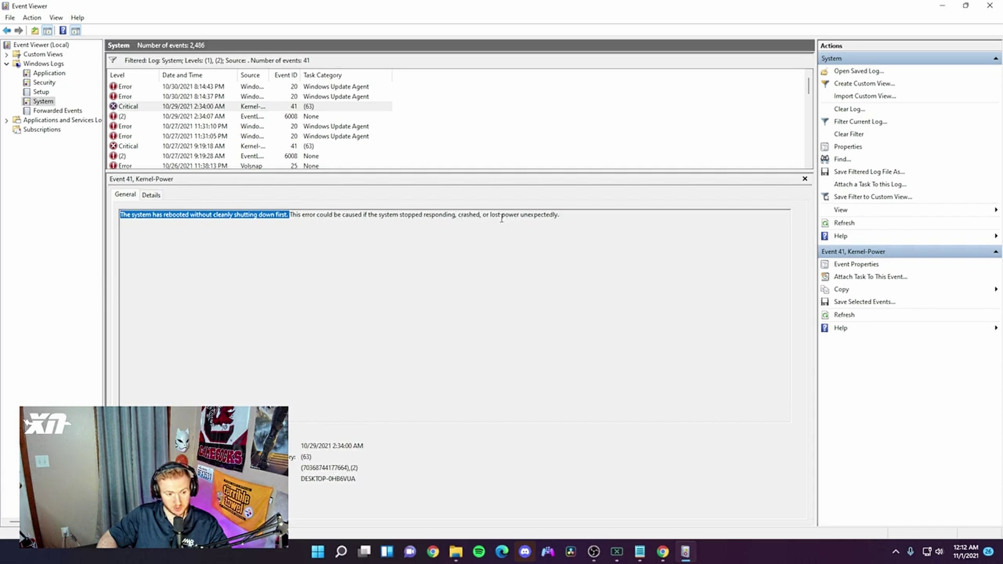
pyautogui.moveTo(489, 215); pyautogui.dragTo(599, 219)
pyautogui.click(603, 220)
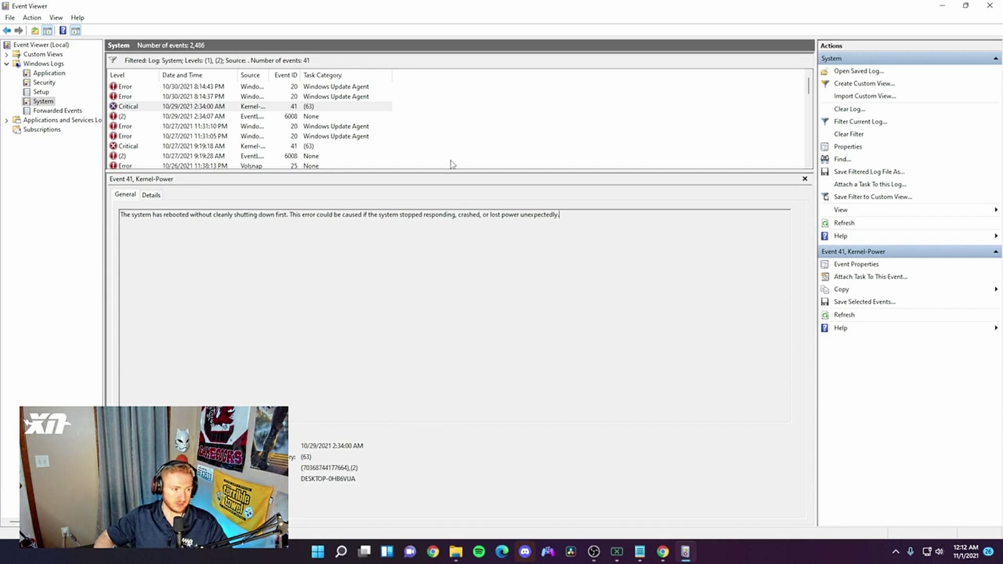
pyautogui.click(152, 88)
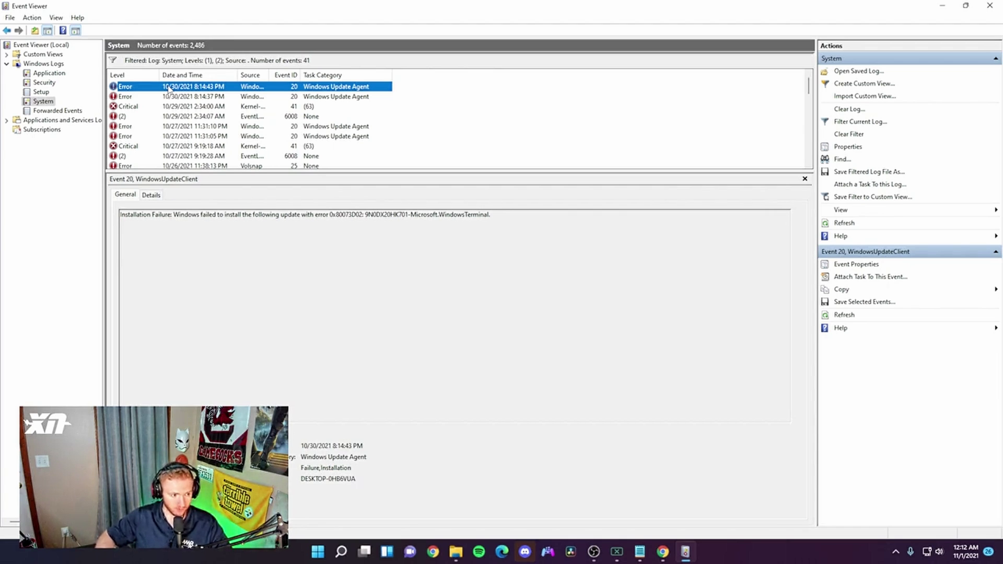
# Select and copy the Microsoft.WindowsTerminal update-failure description, then bring up a new Chrome tab.
pyautogui.click(577, 240)
pyautogui.hotkey('ctrl', 'a')
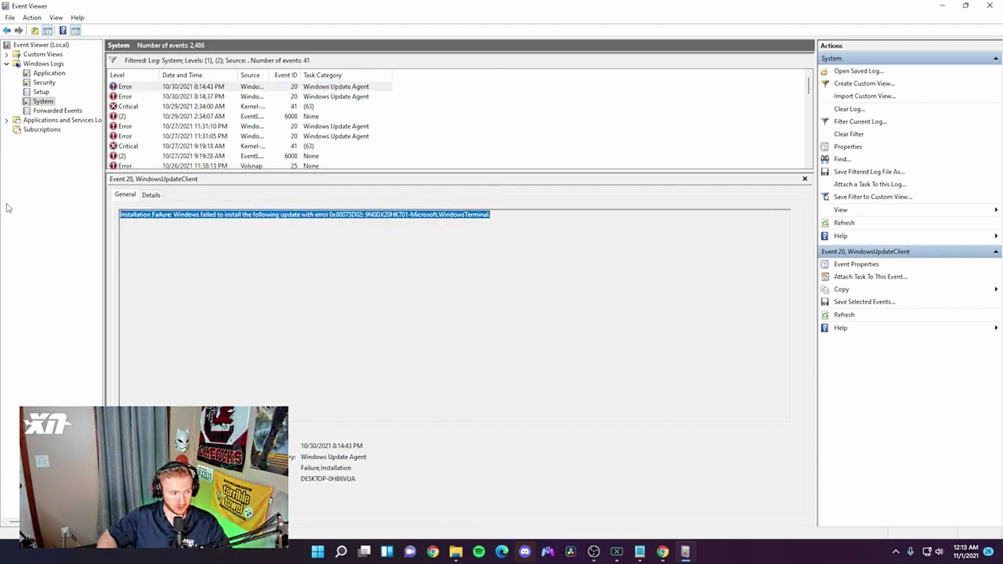
pyautogui.click(170, 251)
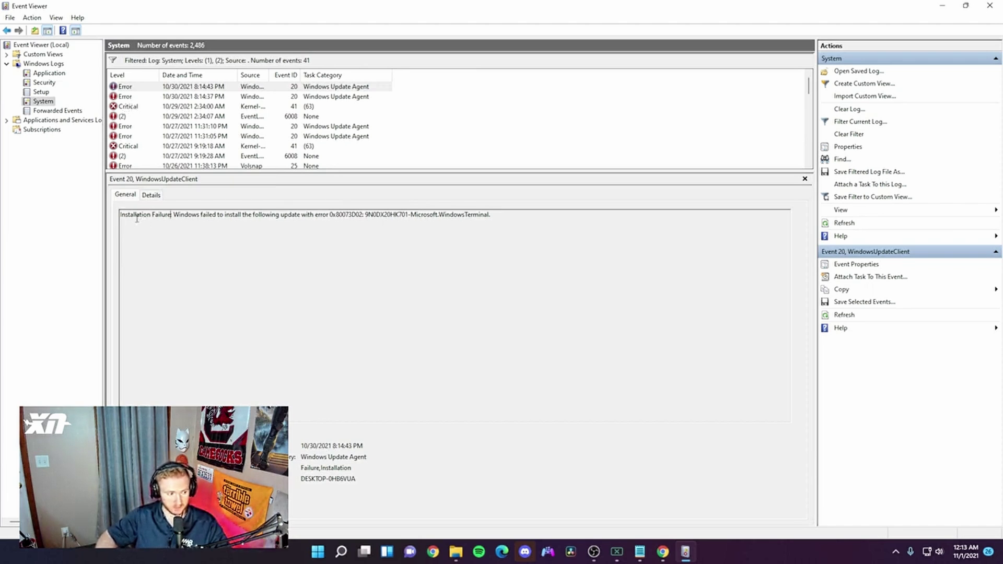
pyautogui.moveTo(120, 215); pyautogui.dragTo(467, 216)
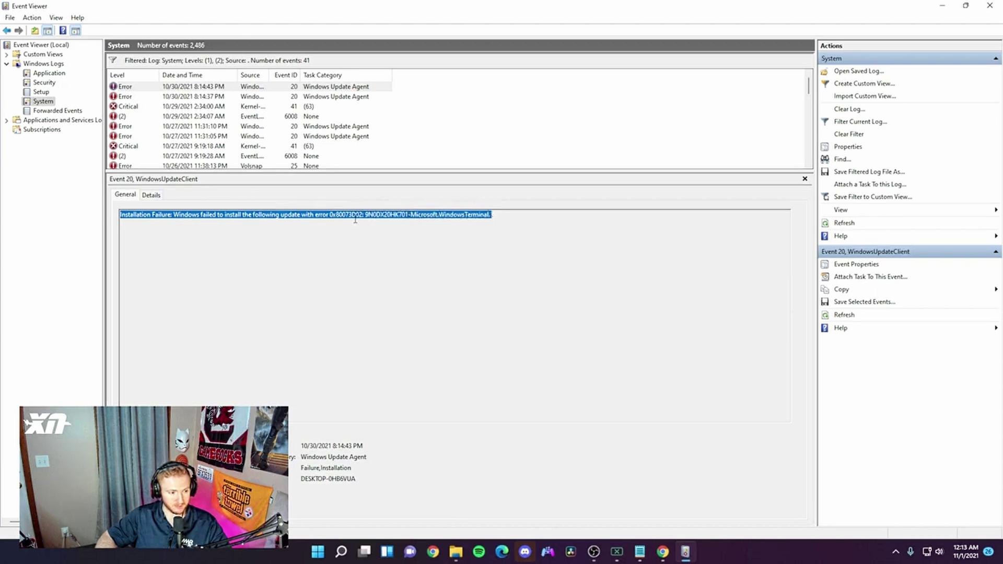
pyautogui.moveTo(315, 215); pyautogui.dragTo(439, 216)
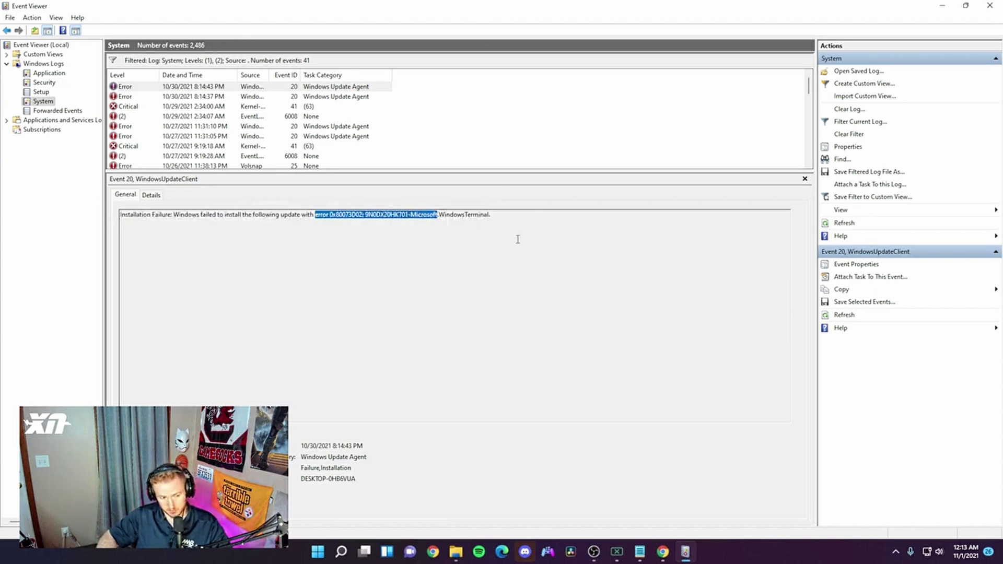
pyautogui.click(534, 220)
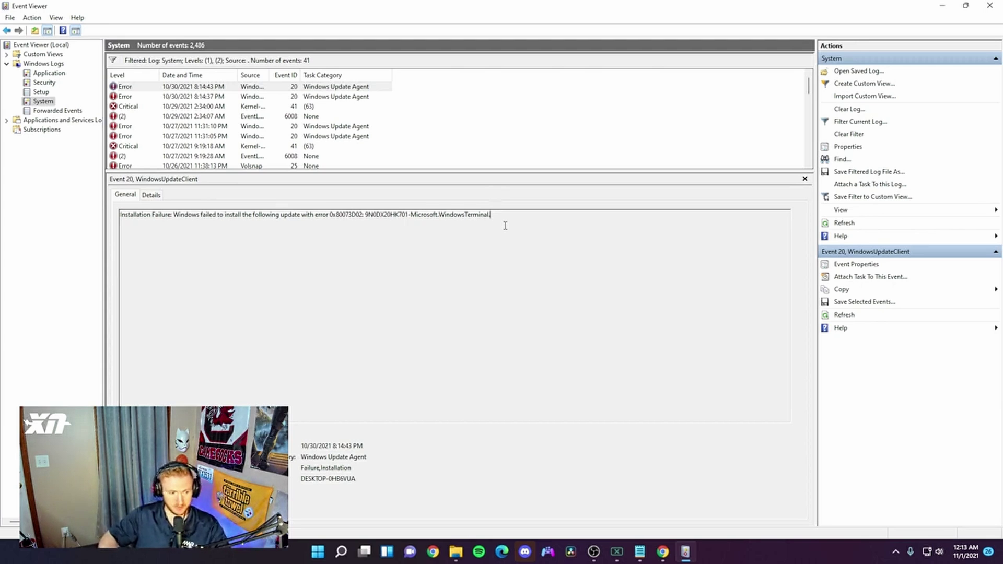
pyautogui.moveTo(496, 225); pyautogui.dragTo(66, 202)
pyautogui.hotkey('ctrl', 'c')
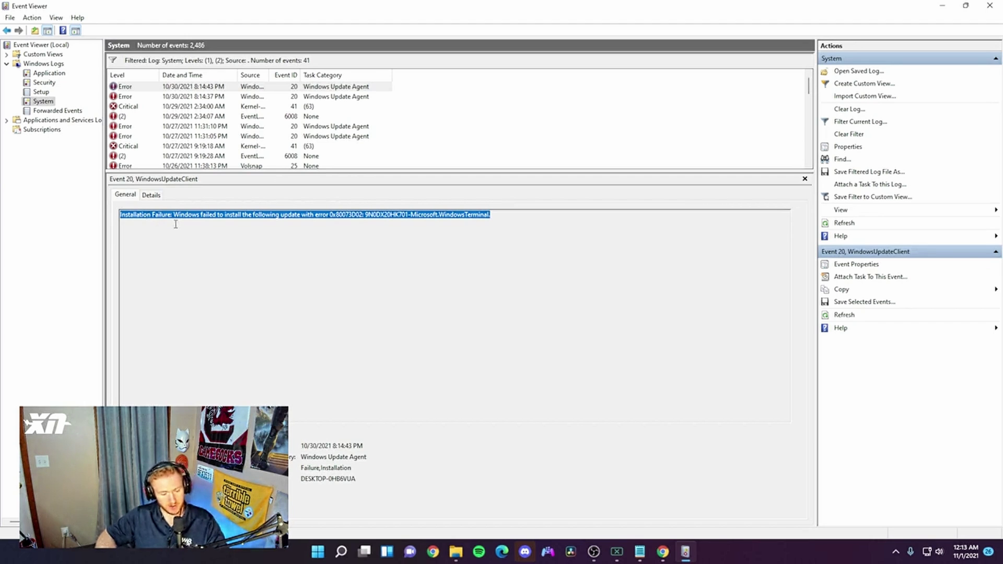
pyautogui.click(663, 557)
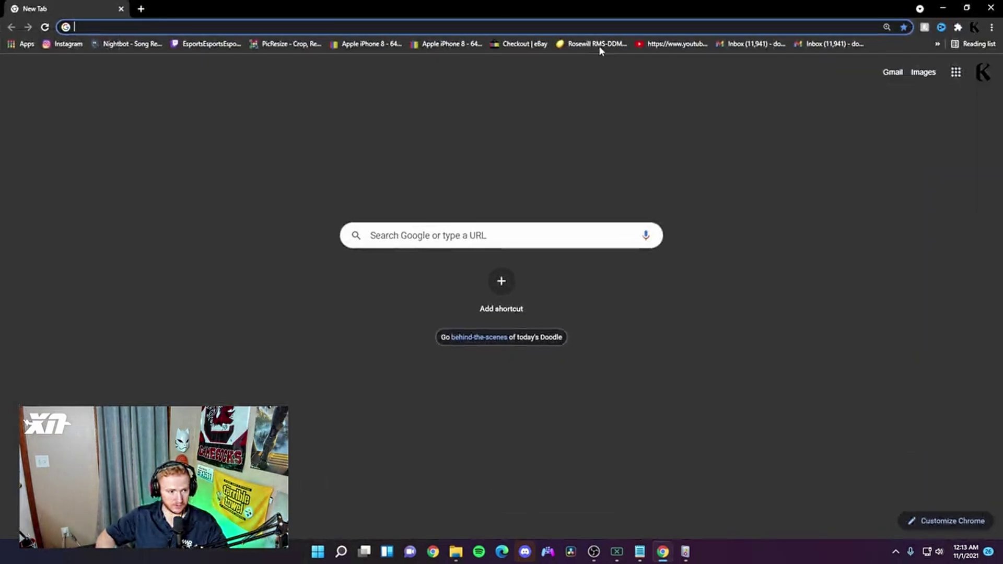
# Google the pasted error message and open the Microsoft Community thread on error 0x80073D02.
pyautogui.click(587, 27)
pyautogui.hotkey('ctrl', 'v')
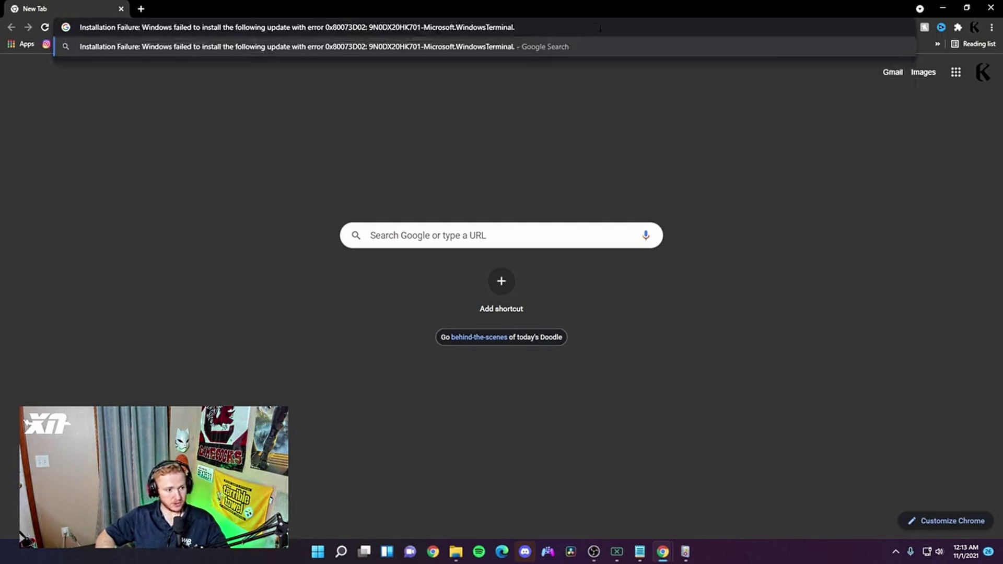
pyautogui.press('Return')
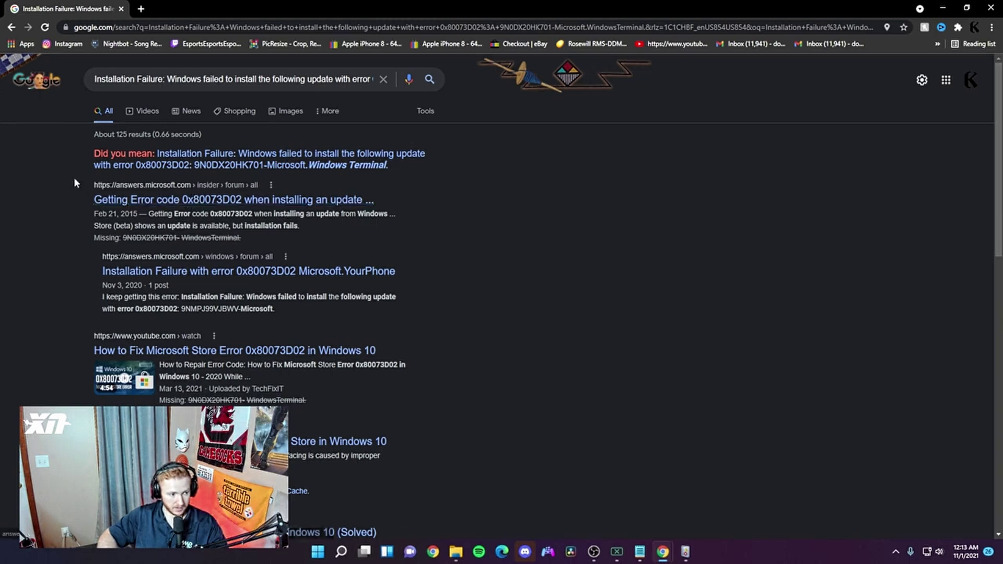
pyautogui.click(246, 204)
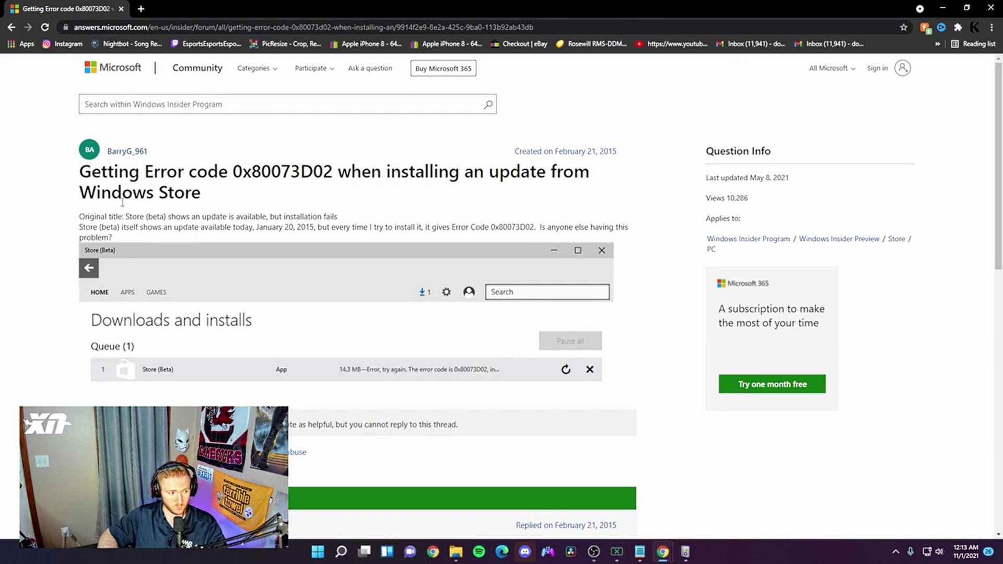
# Scroll down the 0x80073D02 thread to its accepted answer and suggested link.
pyautogui.scroll(-8, 259, 211)
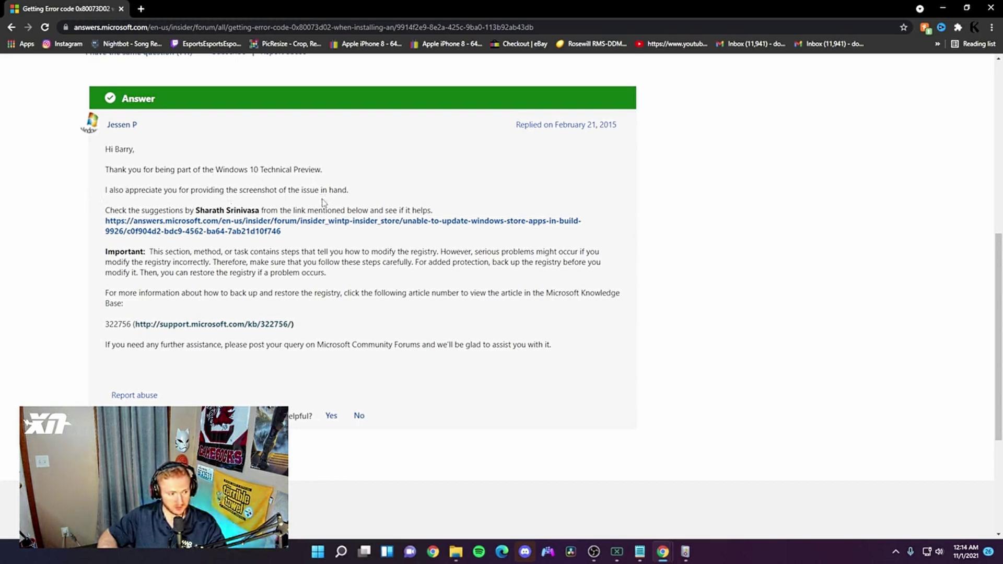
pyautogui.scroll(-1, 326, 201)
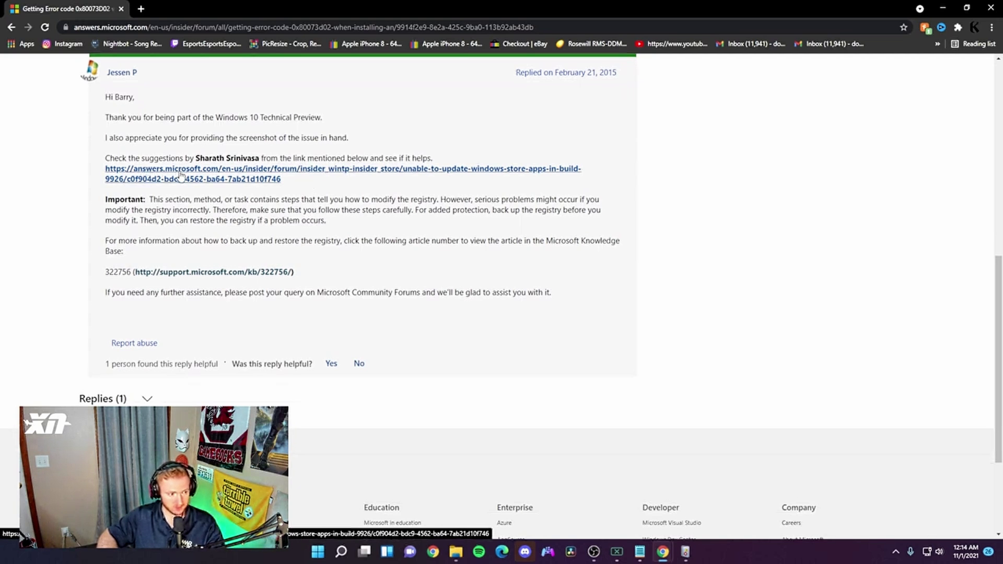
# Open the linked build 9926 Store-update thread in a new tab and highlight its reg add AutoDownload answer.
pyautogui.middleClick(180, 176)
pyautogui.click(157, 8)
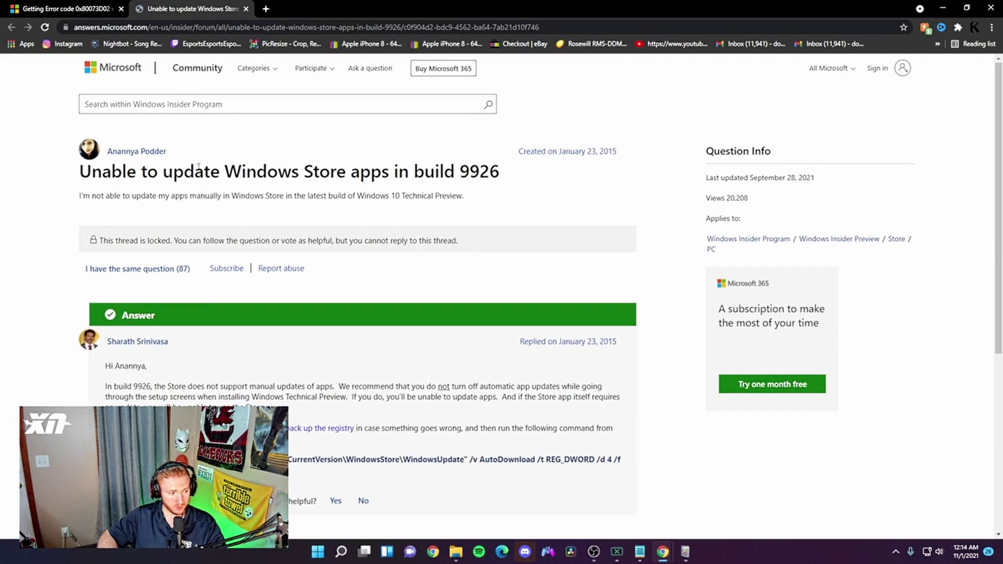
pyautogui.scroll(-4, 219, 240)
pyautogui.scroll(1, 163, 254)
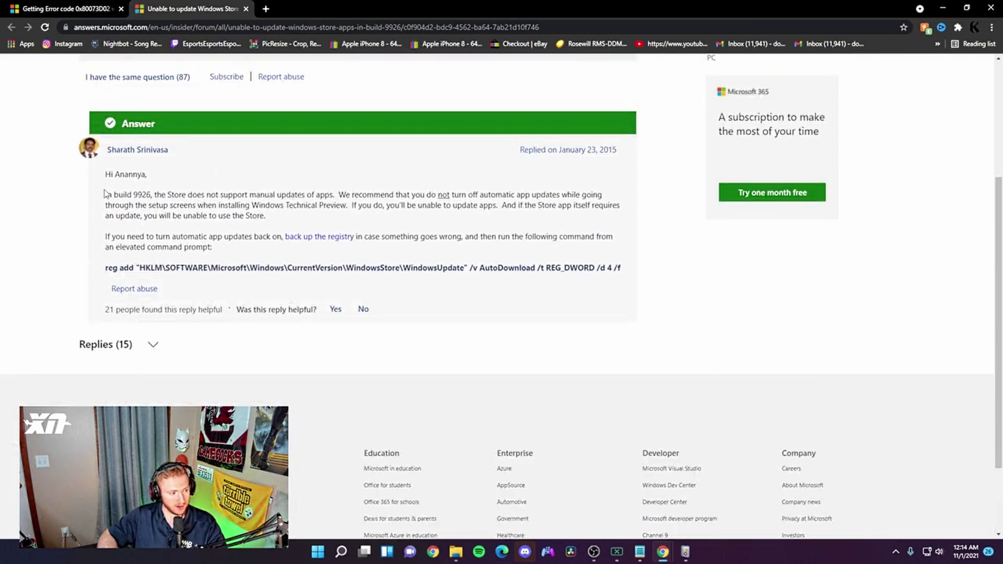
pyautogui.moveTo(105, 194); pyautogui.dragTo(484, 217)
pyautogui.click(403, 228)
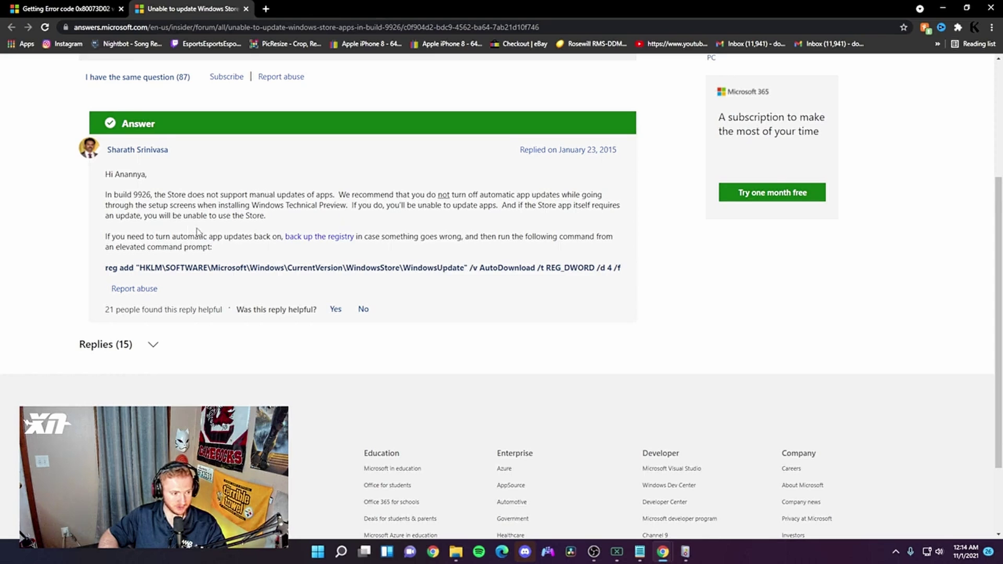
pyautogui.moveTo(267, 199); pyautogui.dragTo(105, 194)
pyautogui.click(356, 191)
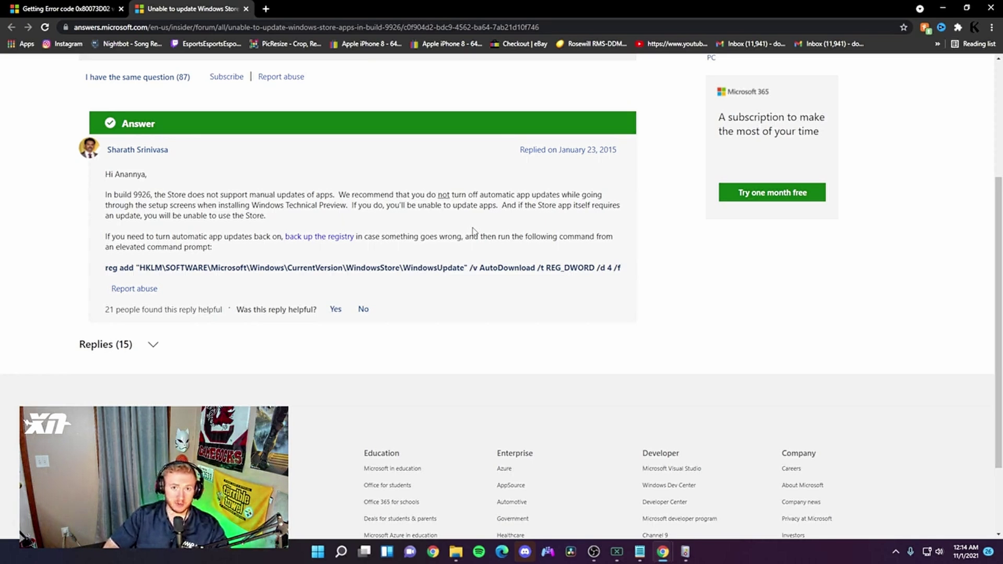
# Back in Event Viewer, select the 10/29/2021 Critical Kernel-Power Event 41 description text.
pyautogui.click(686, 552)
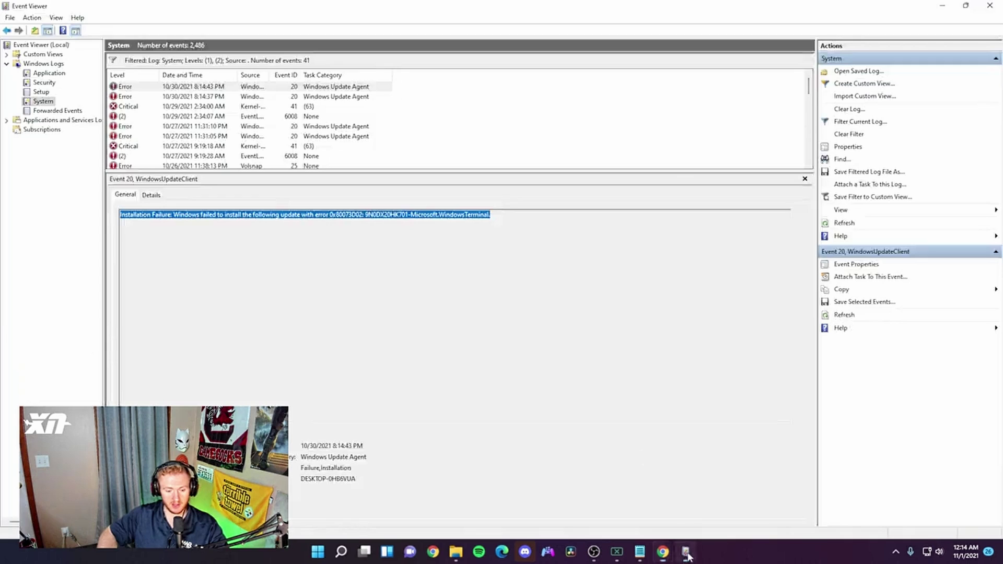
pyautogui.click(157, 108)
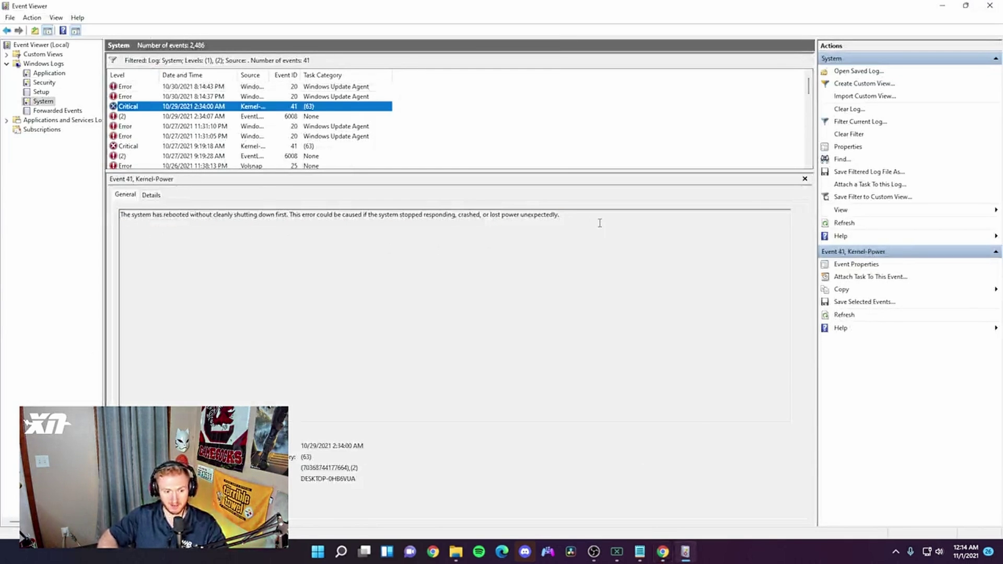
pyautogui.moveTo(595, 222); pyautogui.dragTo(60, 222)
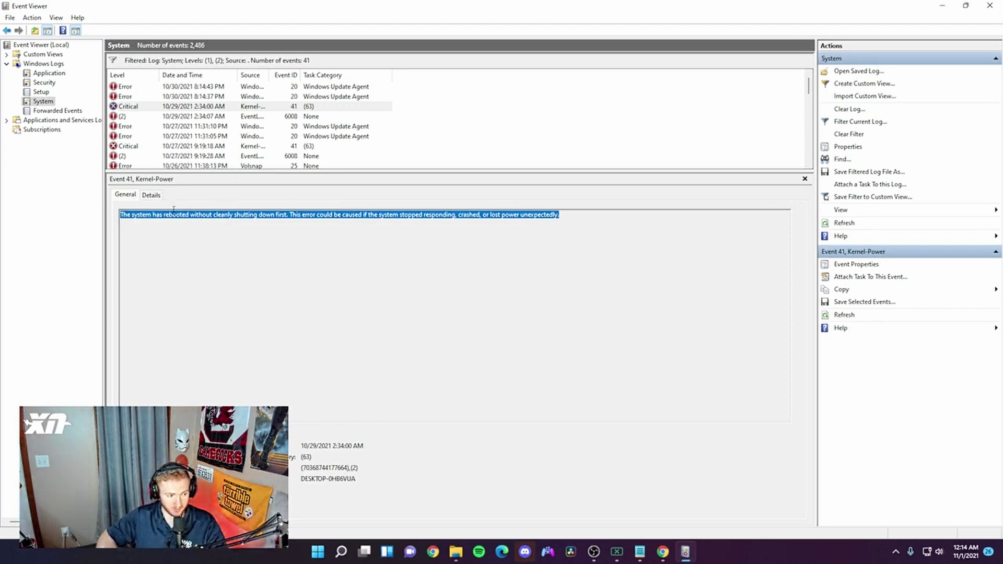
pyautogui.moveTo(558, 216); pyautogui.dragTo(71, 222)
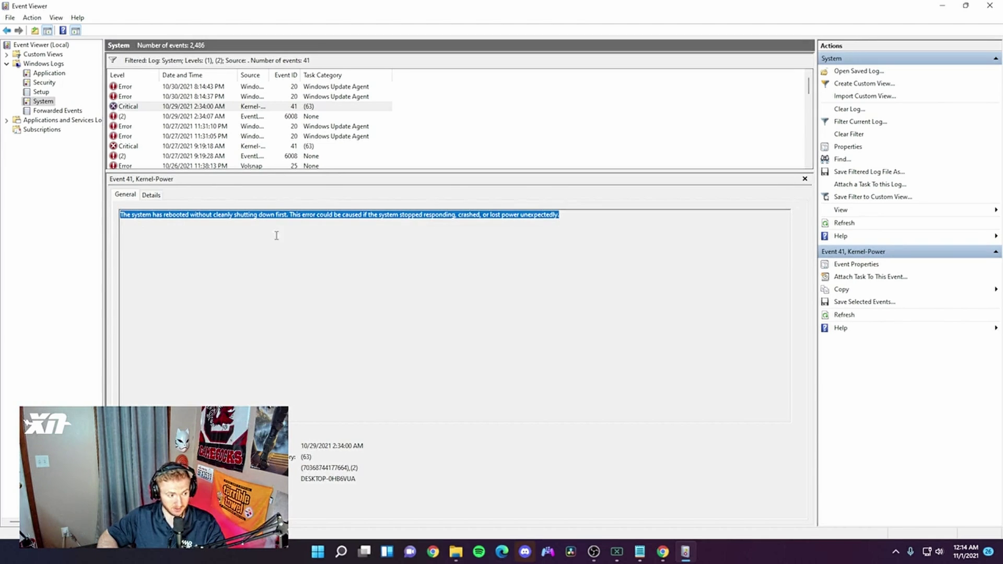
pyautogui.moveTo(574, 224); pyautogui.dragTo(104, 230)
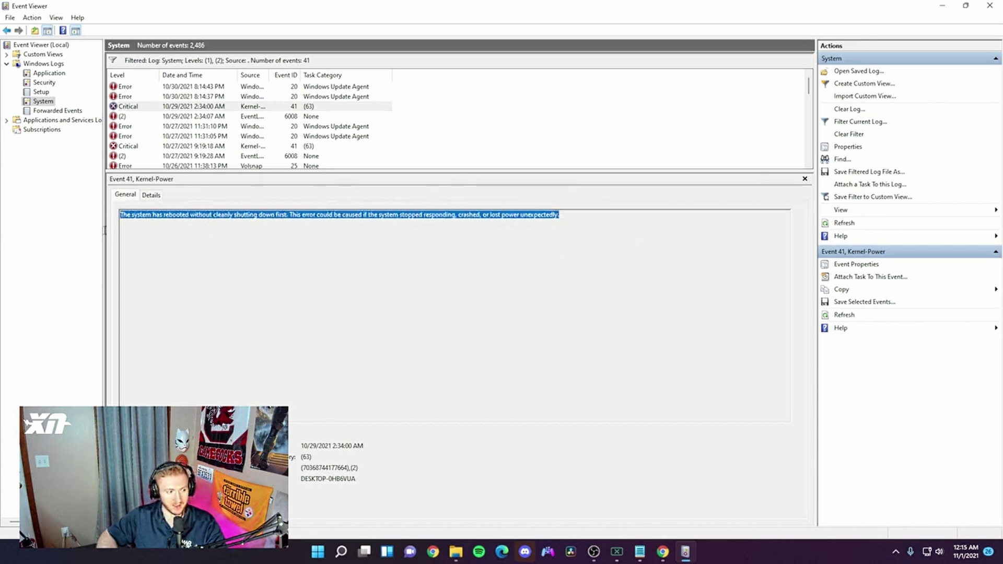